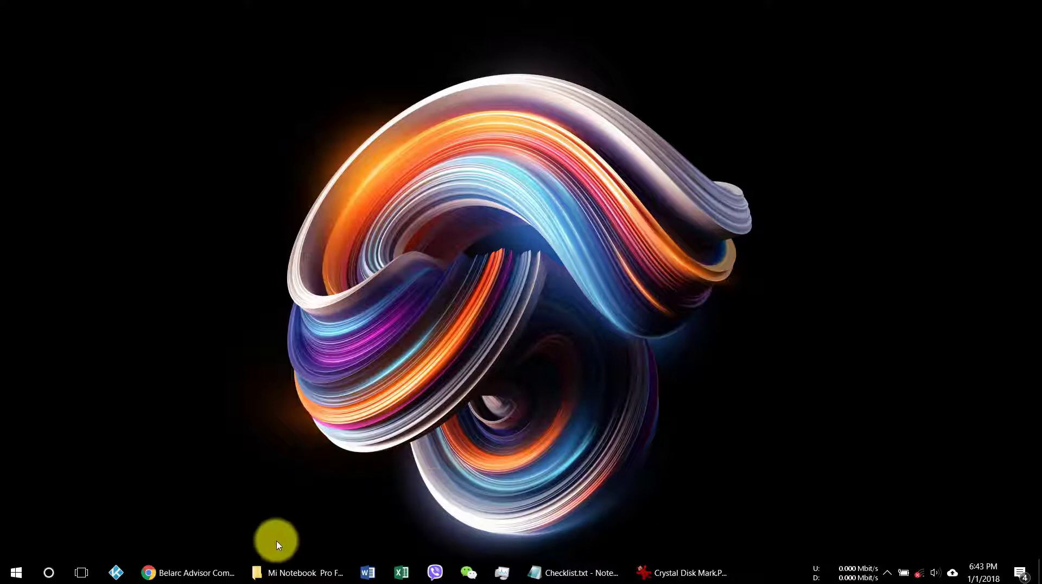
Bring up the Belarc Advisor report and glance over the belarc.com website
click(163, 571)
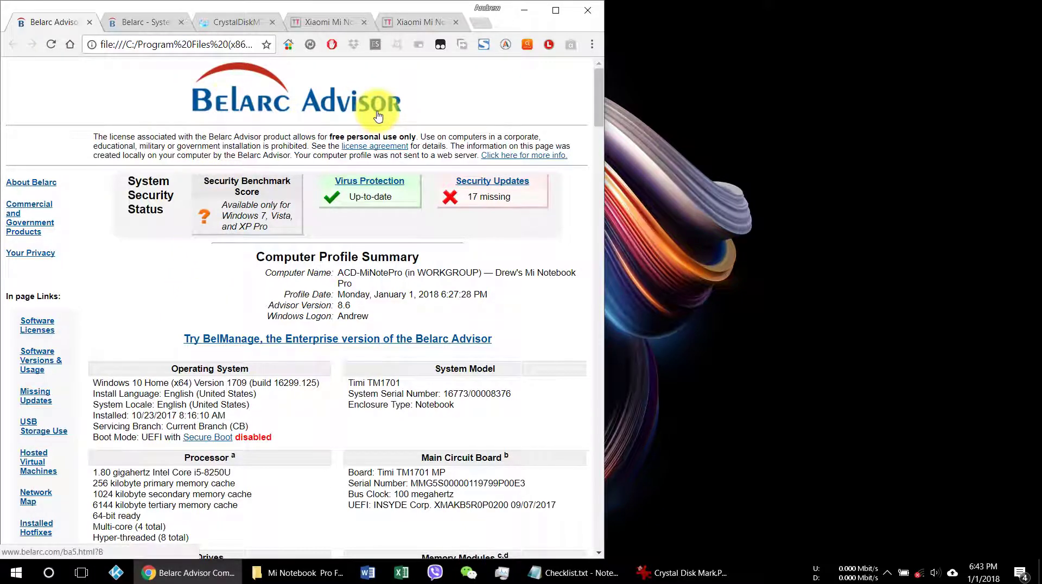
click(132, 20)
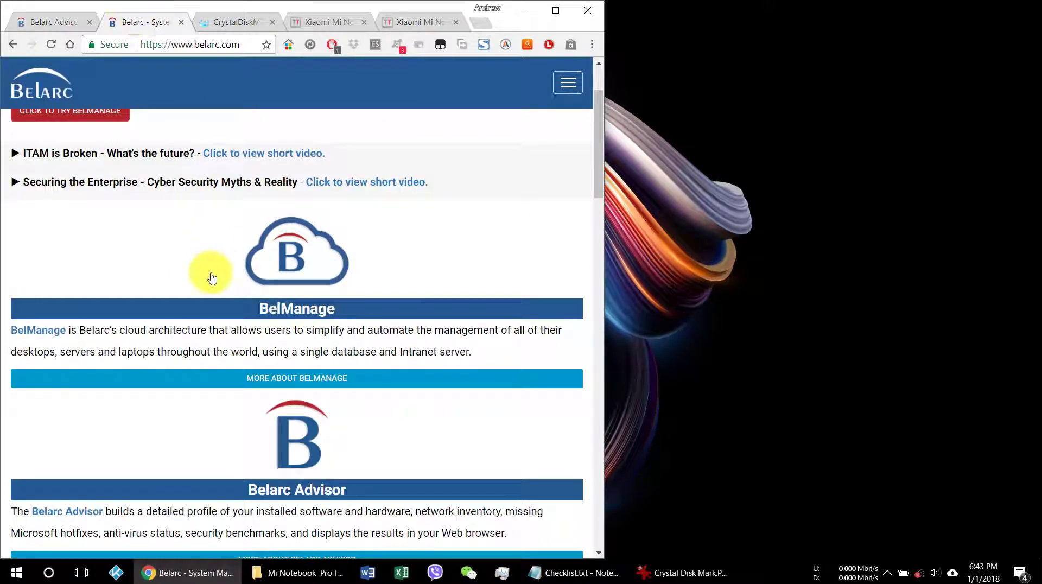
scroll(210, 274, up, 2)
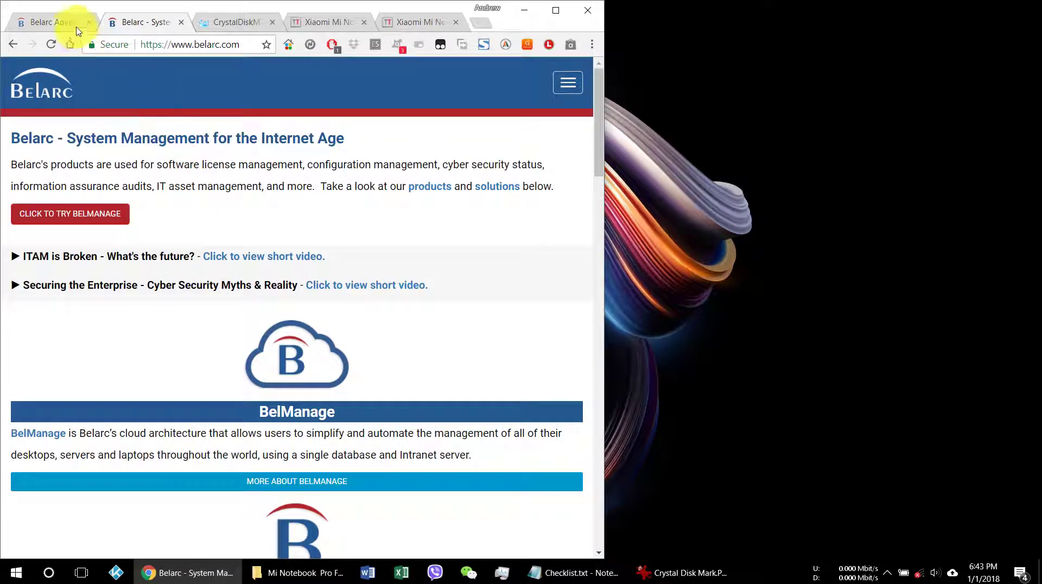
scroll(222, 448, down, 3)
scroll(224, 456, up, 3)
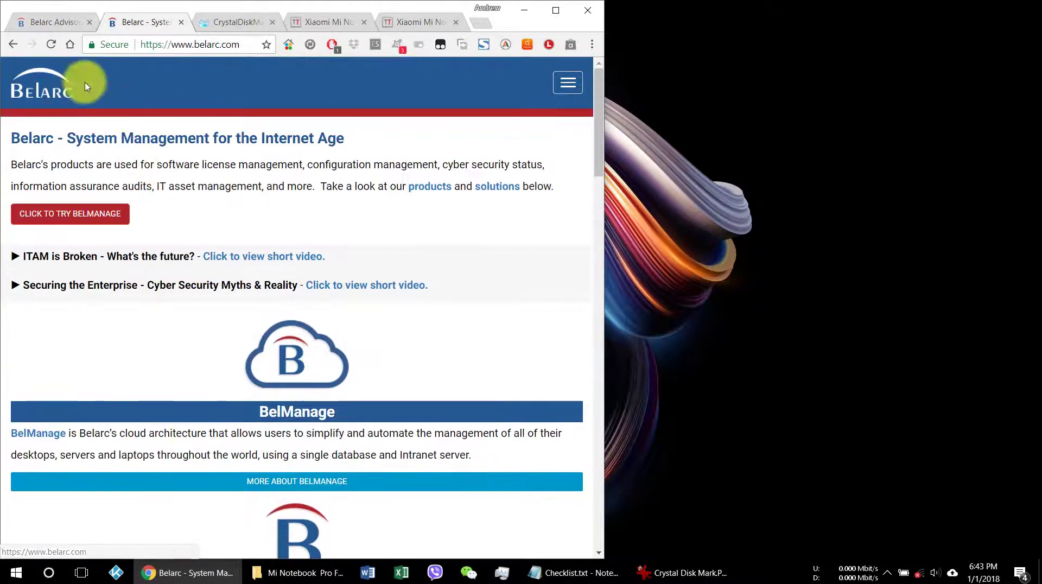
Back on the local report, highlight UEFI firmware version XMAKB5R0P0200 on the Main Circuit Board line
click(53, 22)
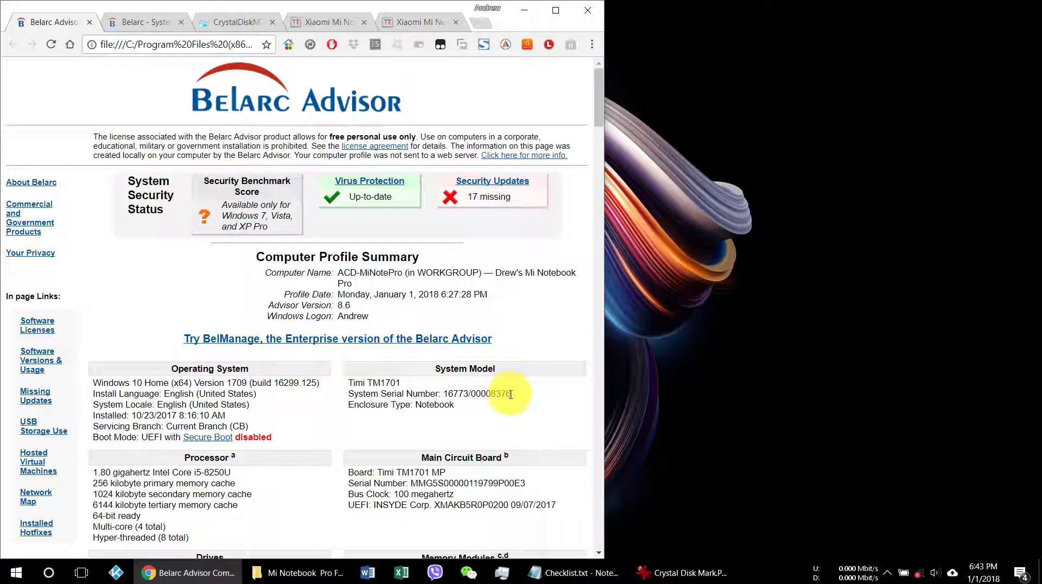
scroll(510, 394, down, 4)
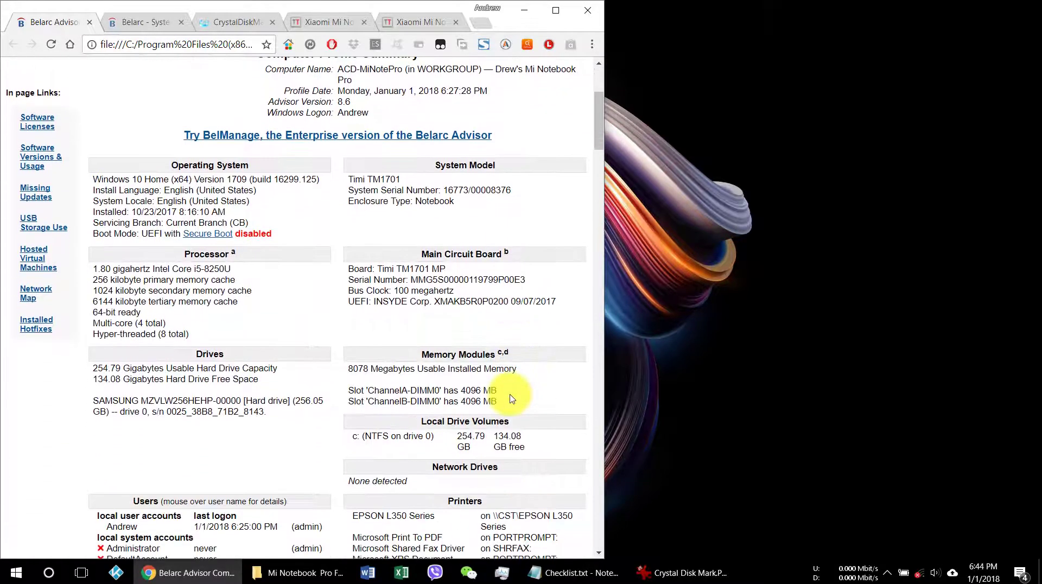
scroll(508, 404, down, 1)
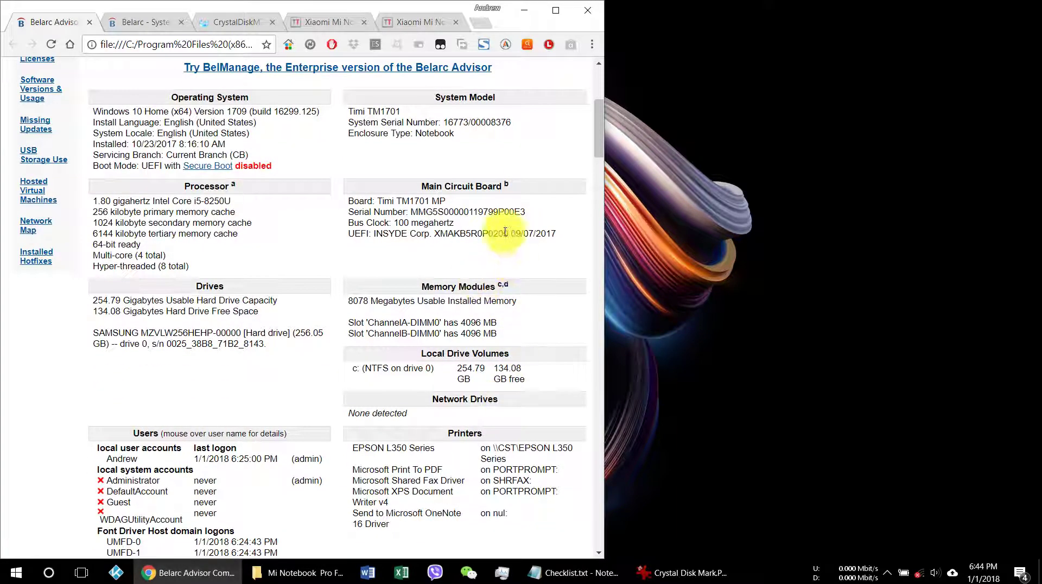
drag(430, 234, 550, 249)
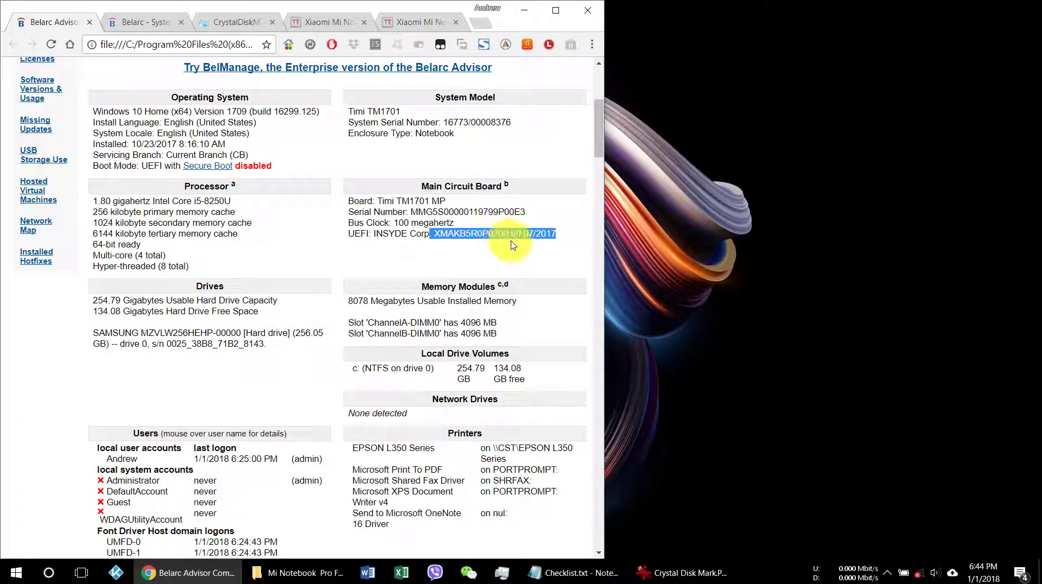
click(232, 20)
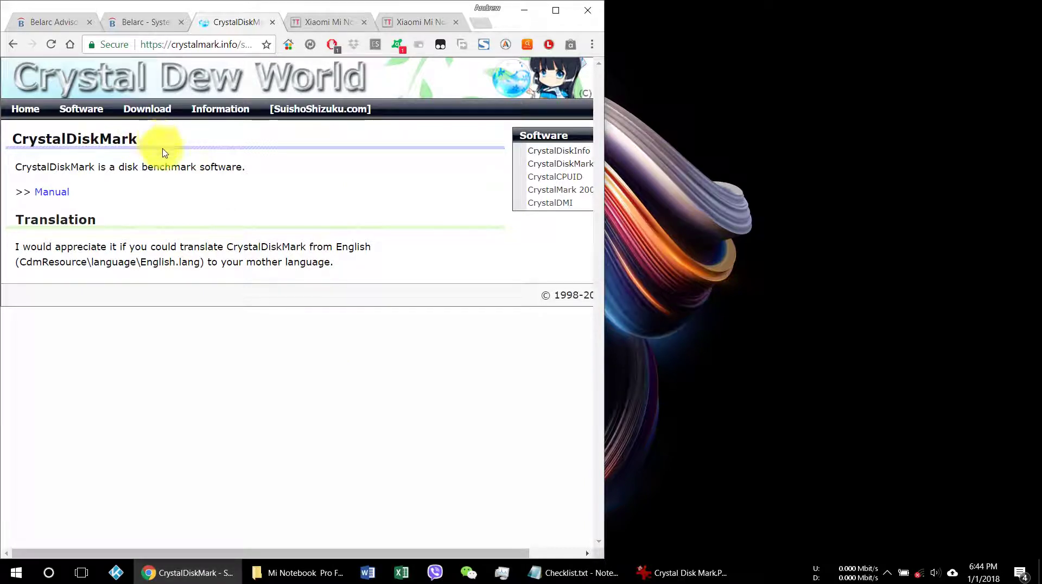
Show CrystalDiskMark.PNG in IrfanView beside Chrome, with 1845.2 MB/s read and 1219.2 MB/s write
click(677, 572)
drag(289, 126, 769, 14)
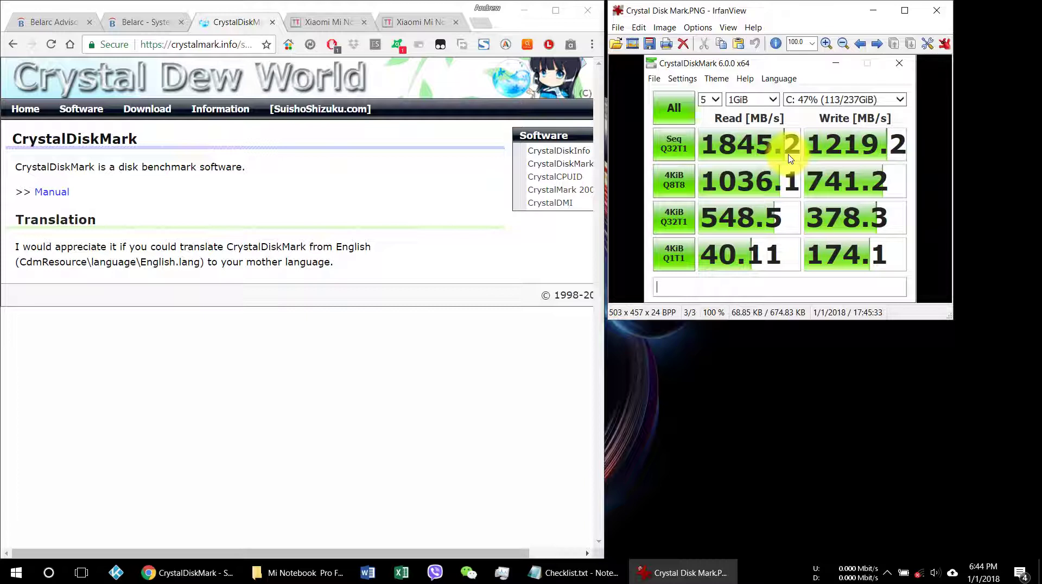
click(48, 18)
Highlight '200' in UEFI version XMAKB5R0P0200, then leave the Checklist.txt notes showing with Chrome minimized
drag(493, 234, 509, 237)
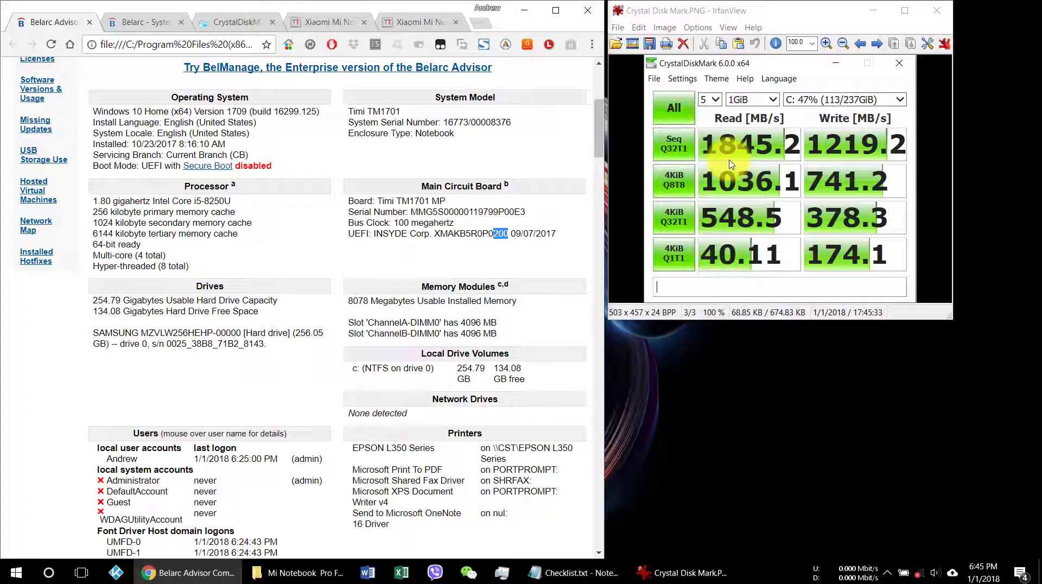
click(570, 573)
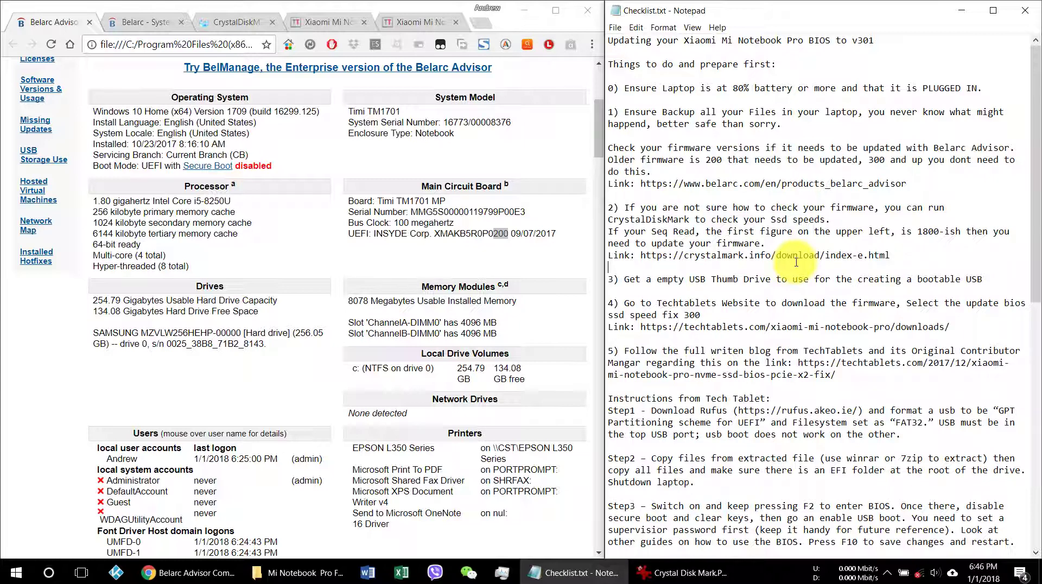
click(524, 10)
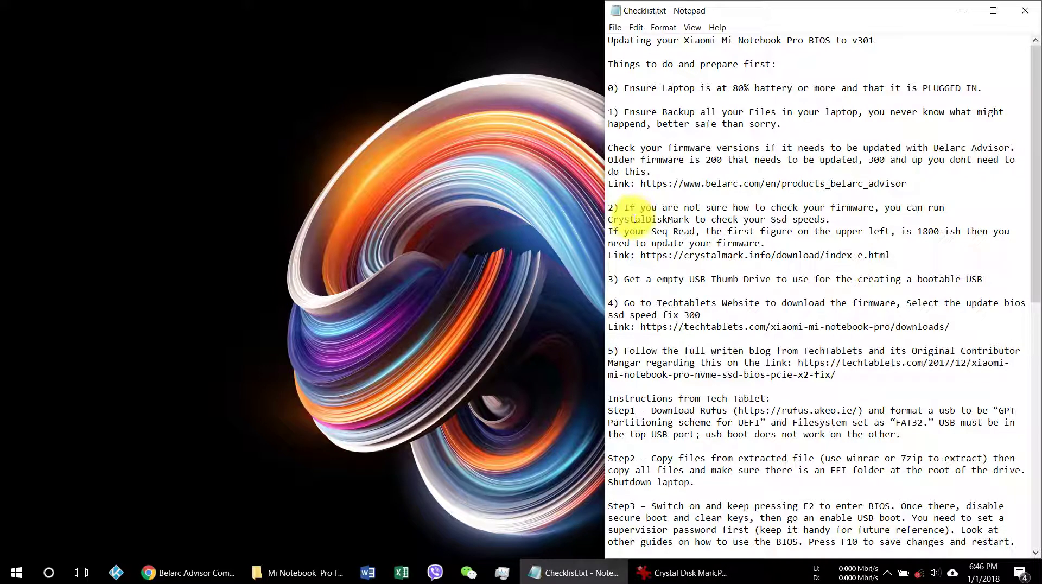
click(646, 280)
key(shift+End)
click(723, 287)
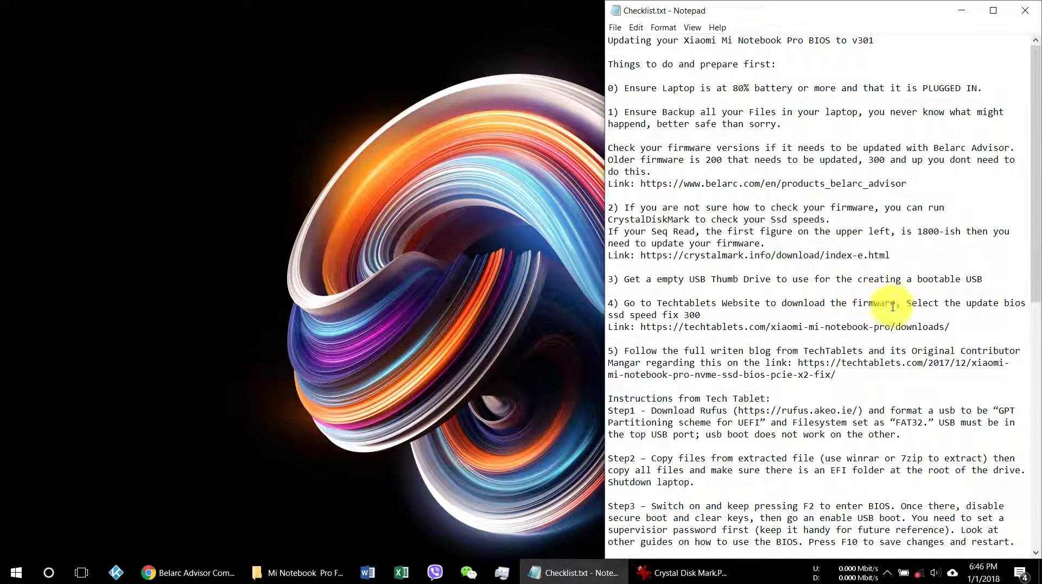
drag(652, 327, 980, 323)
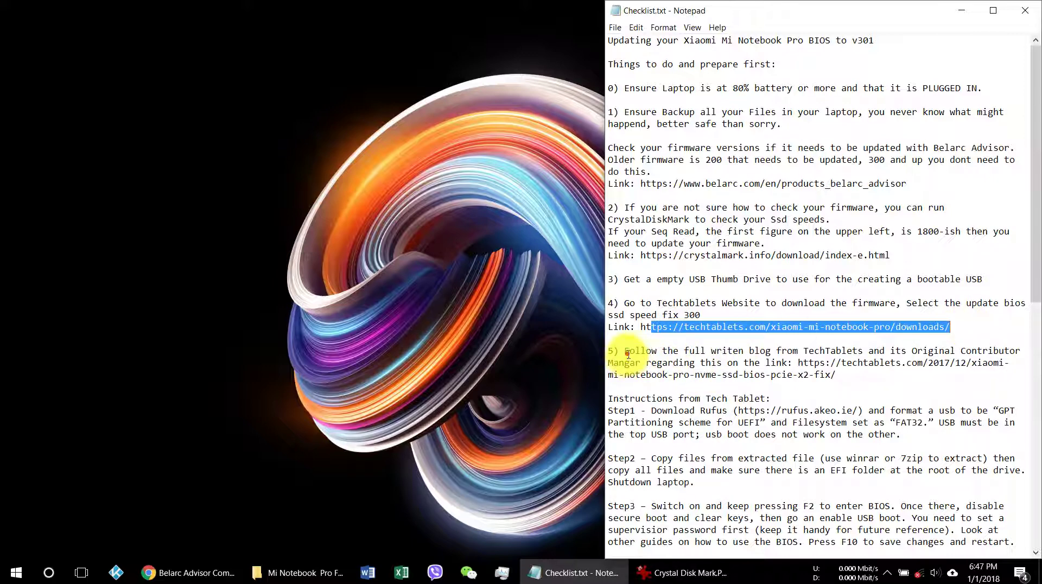
drag(630, 350, 847, 377)
click(857, 381)
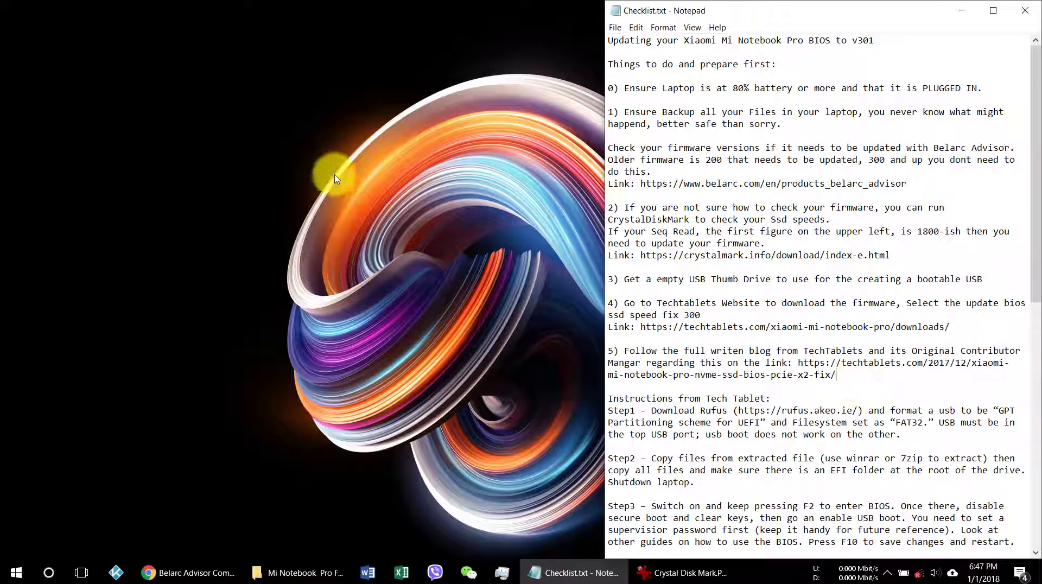
click(184, 574)
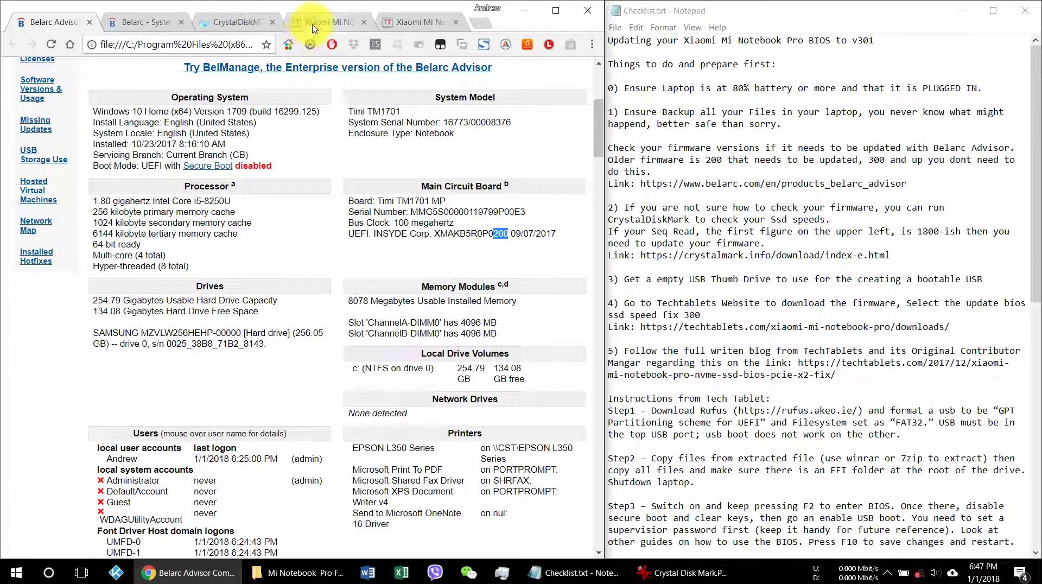
Scroll the TechTablets Mi Notebook Pro downloads to the XMAKB5R0P0300 SSD Speed Fix BIOS entry
click(313, 24)
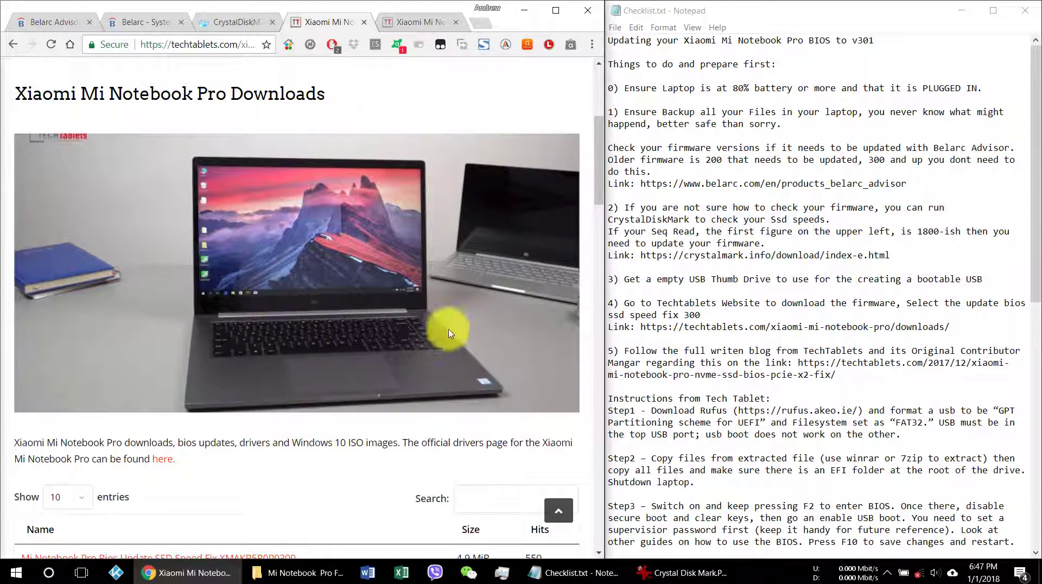
scroll(295, 473, down, 3)
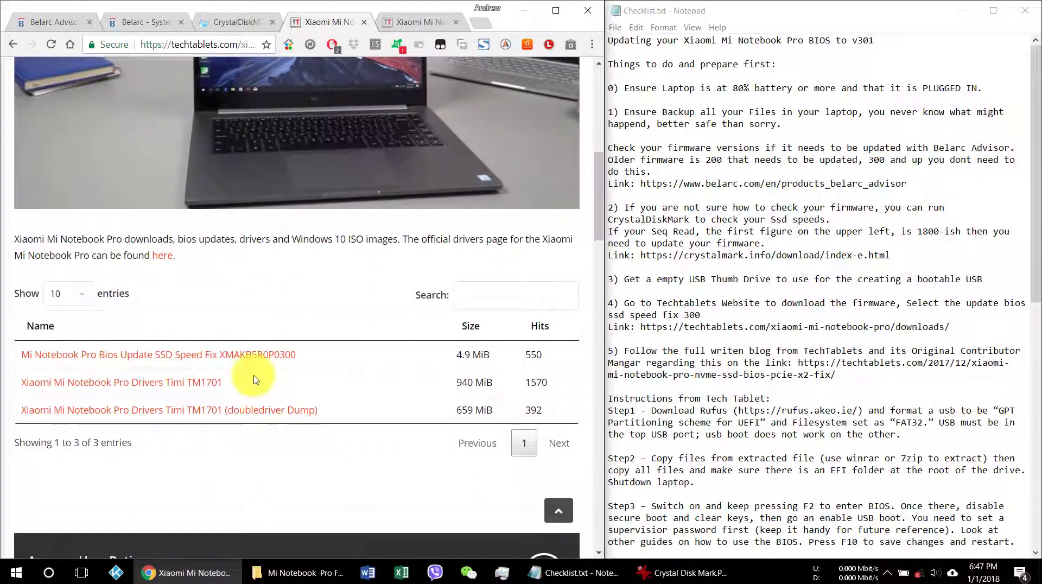
scroll(244, 244, up, 8)
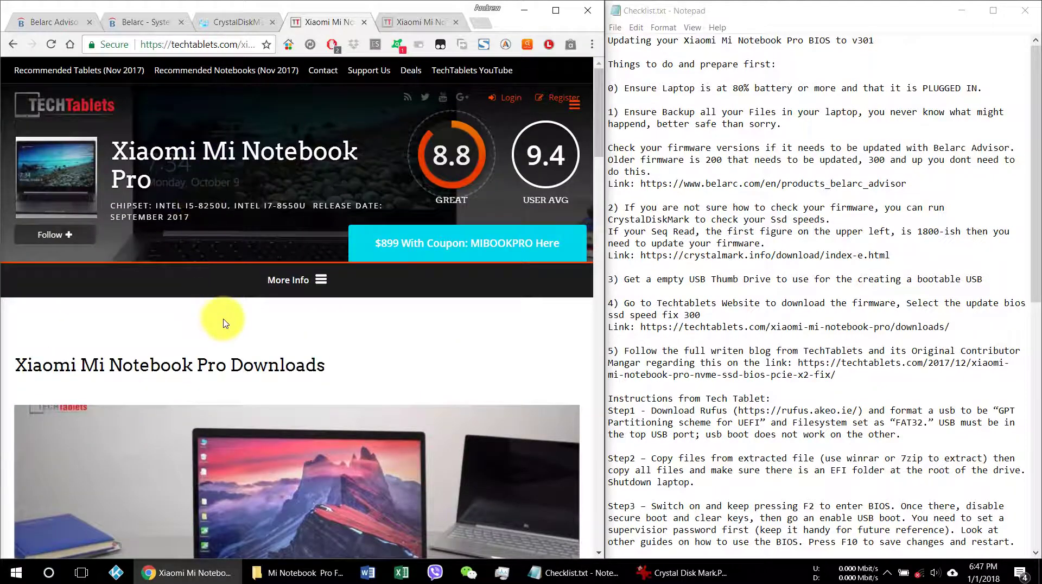
scroll(220, 310, down, 10)
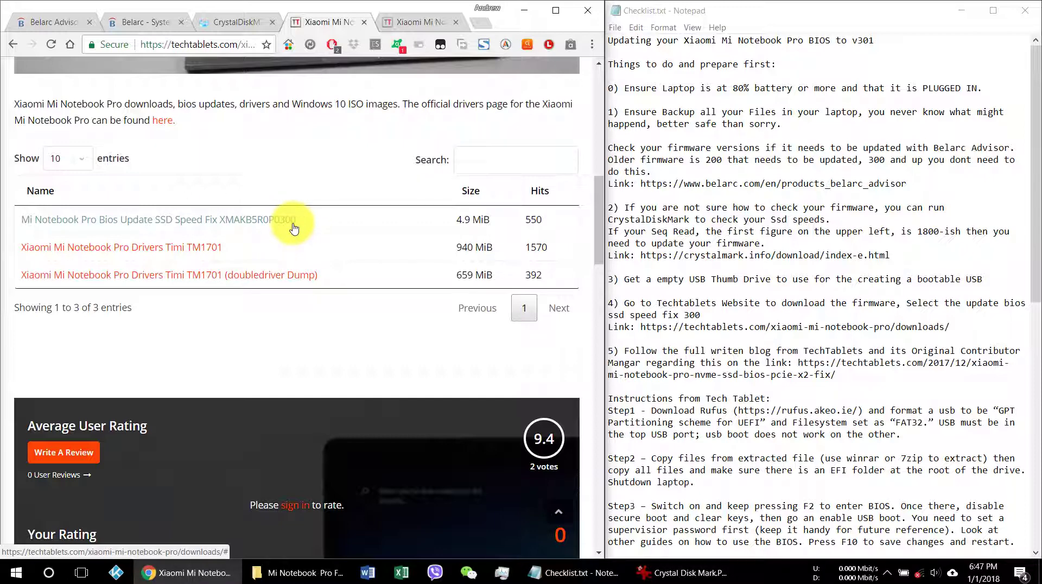
scroll(362, 315, up, 3)
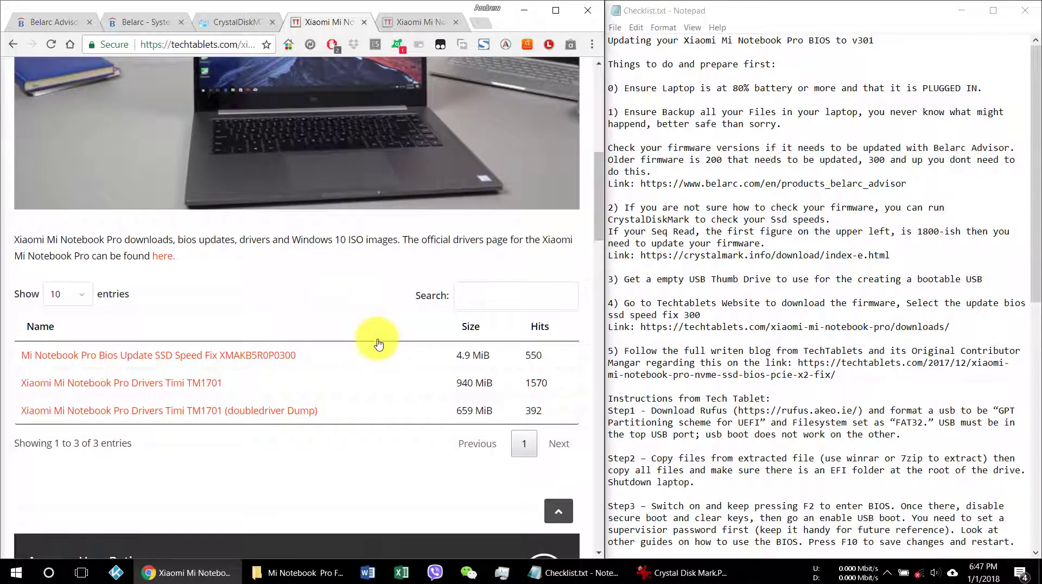
scroll(378, 342, up, 4)
scroll(369, 343, down, 4)
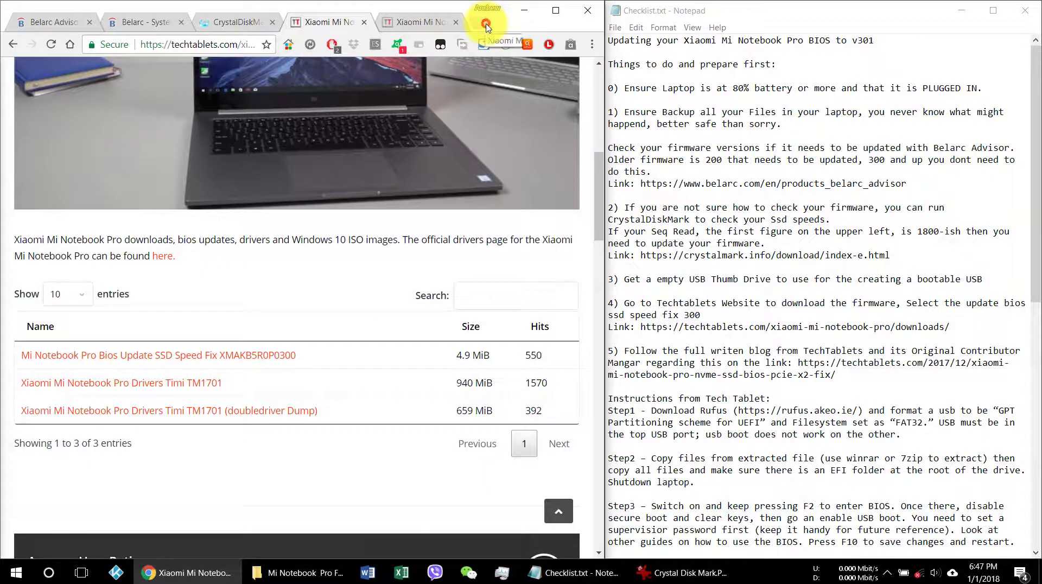
click(483, 22)
Try loading rufus.akeo.ie, back out of the offline error, and show the Mi Notebook Pro Files folder
text(rufus)
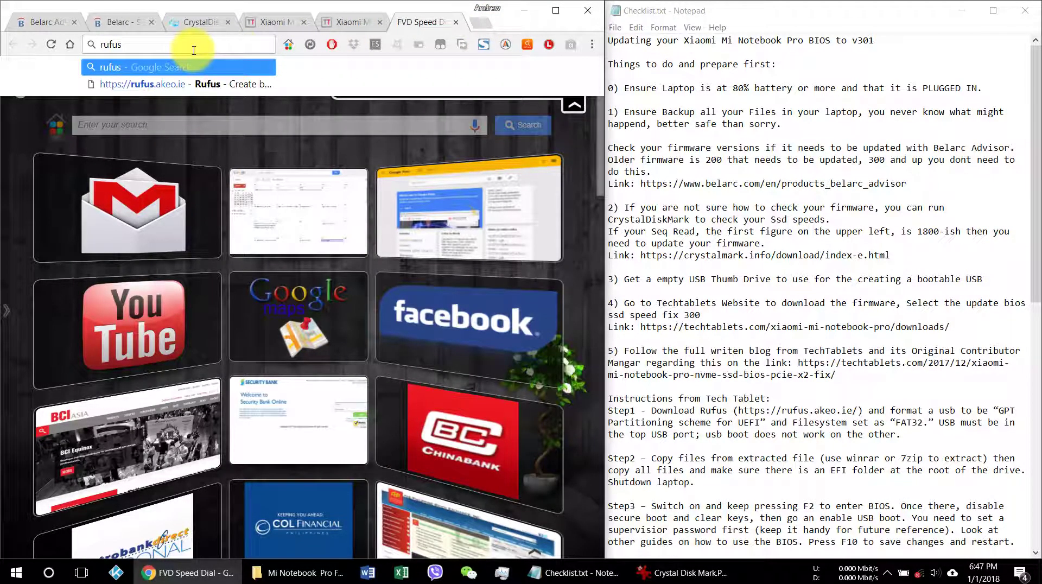
key(Down)
key(Return)
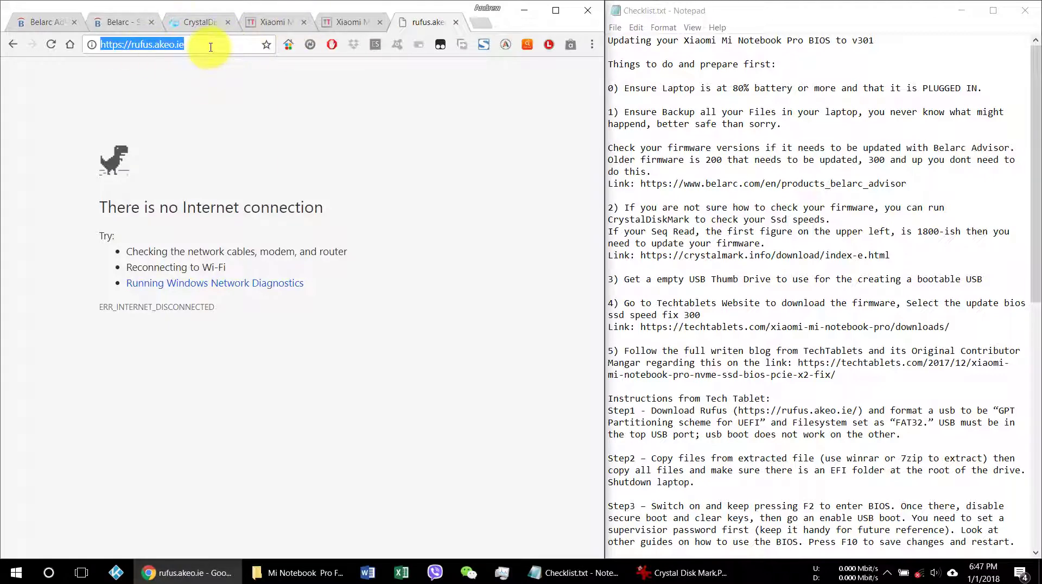
click(13, 45)
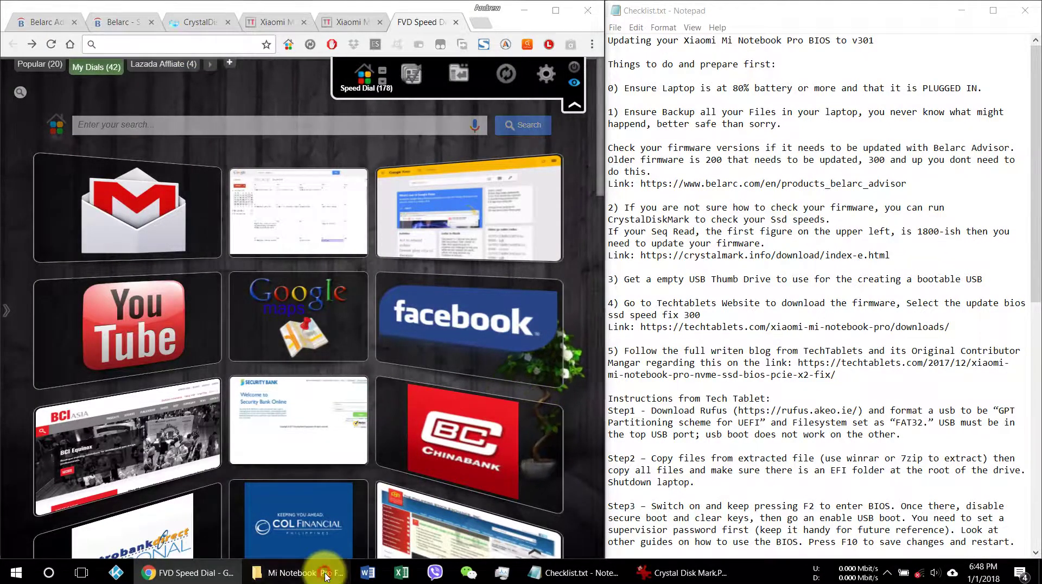
click(268, 571)
Run rufus-2.18.exe from the Mi Notebook Pro Files folder
click(460, 231)
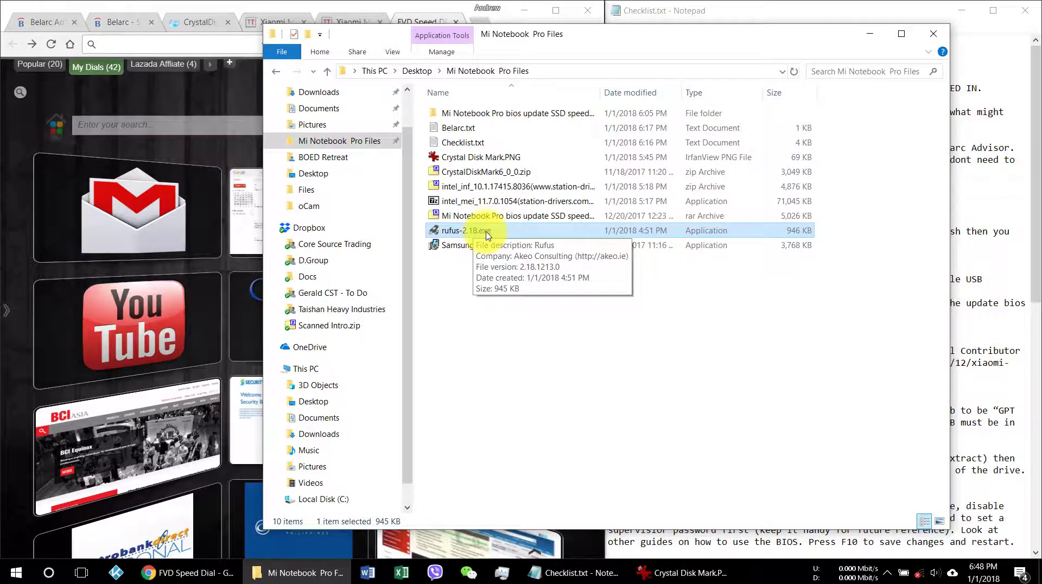
double_click(487, 234)
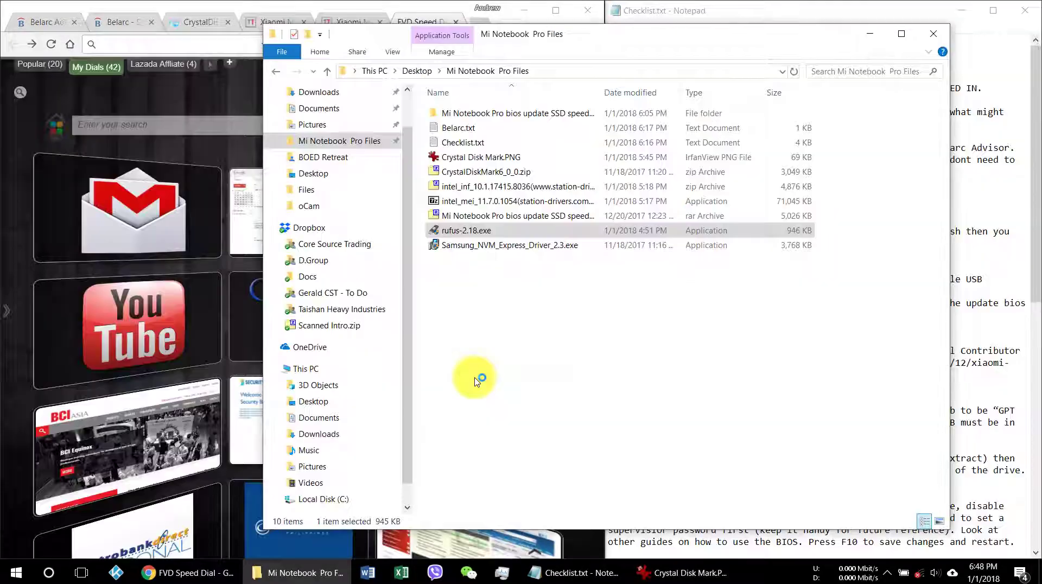
Set Rufus to 8GB (D:), GPT for UEFI, FAT32, Create a bootable disk unticked, then close it
click(516, 97)
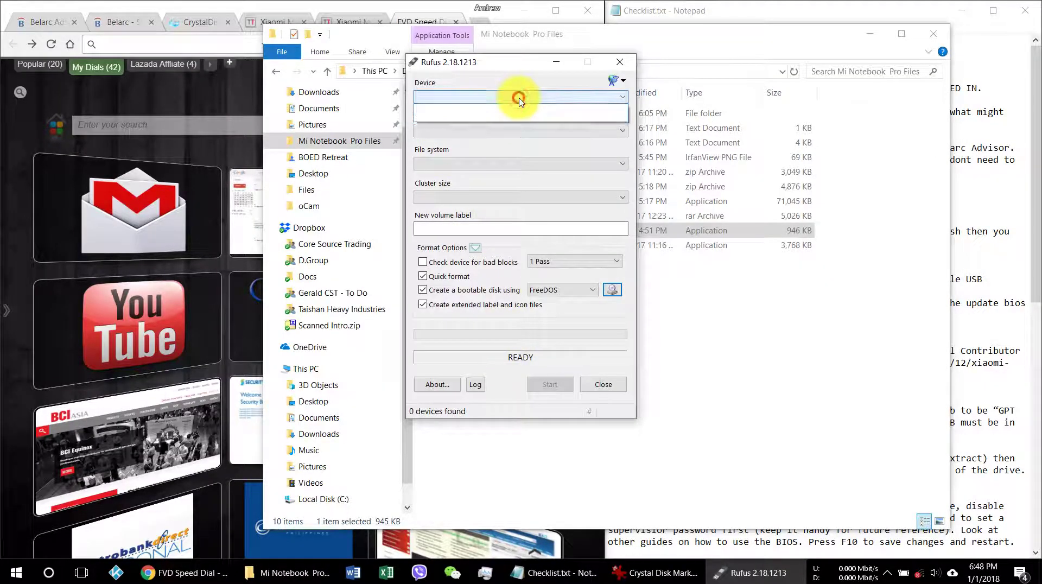
click(533, 133)
click(535, 133)
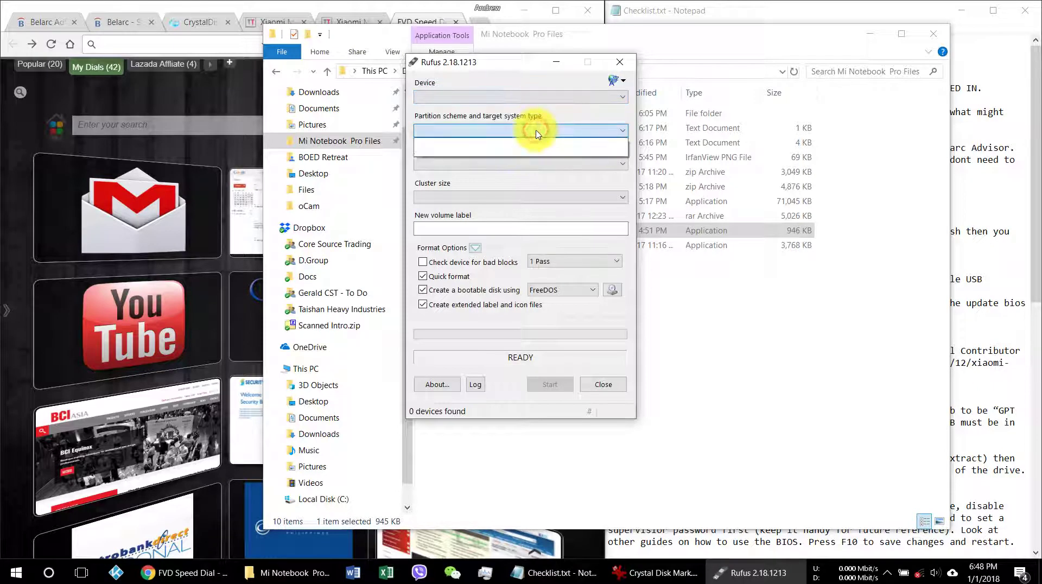
click(536, 134)
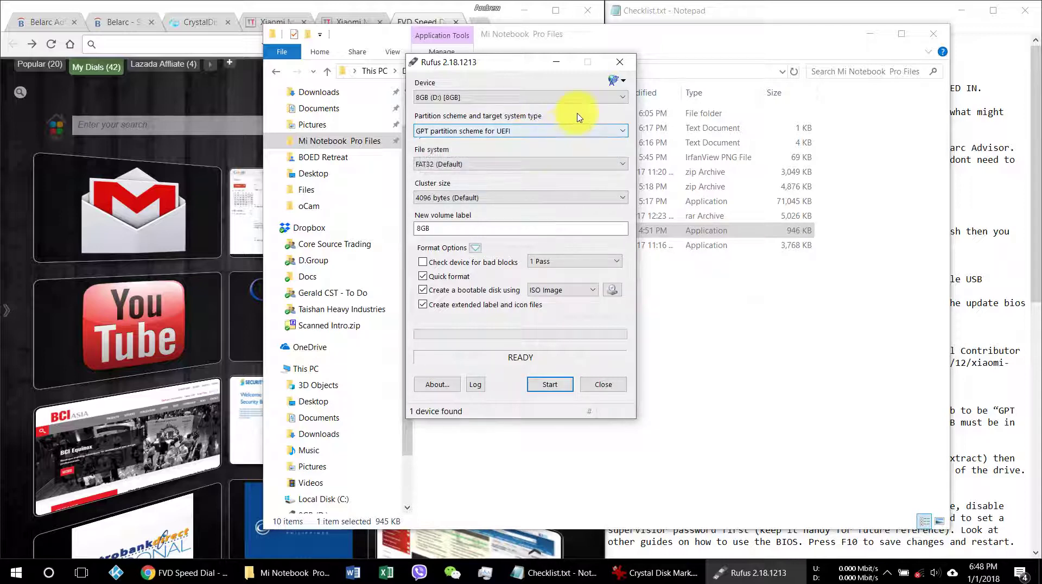
click(586, 134)
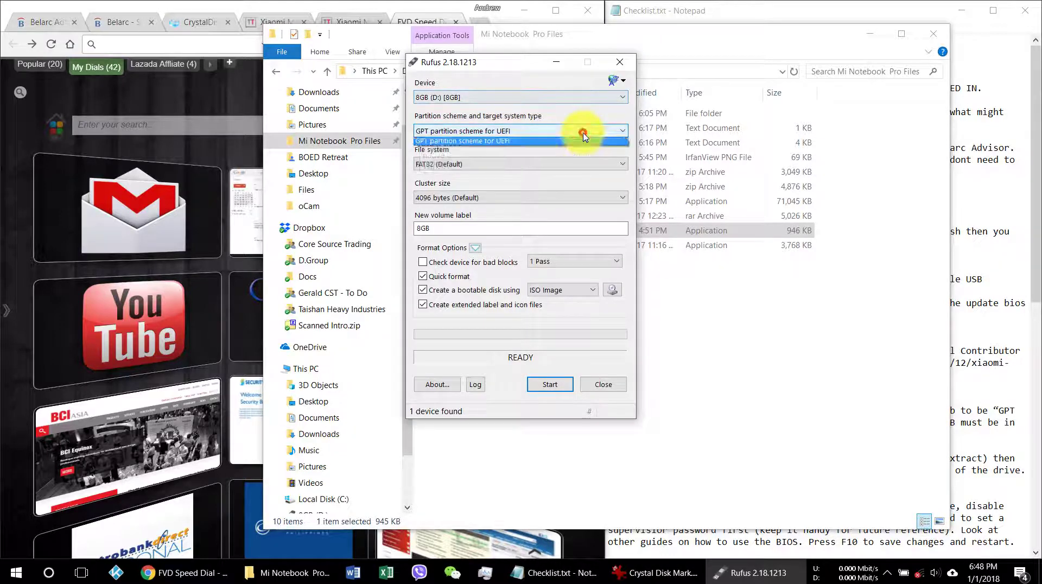
click(583, 133)
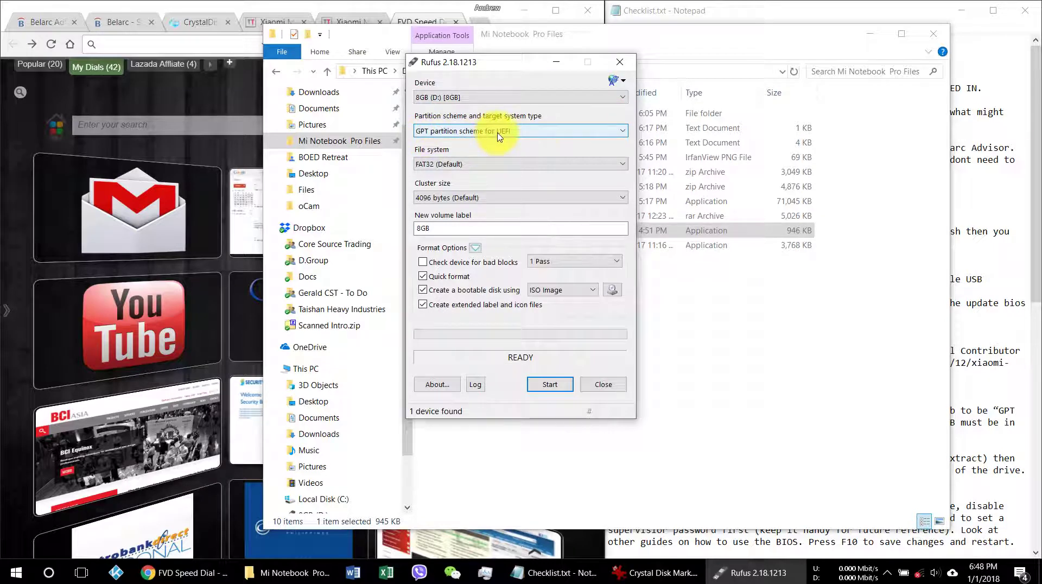
click(425, 293)
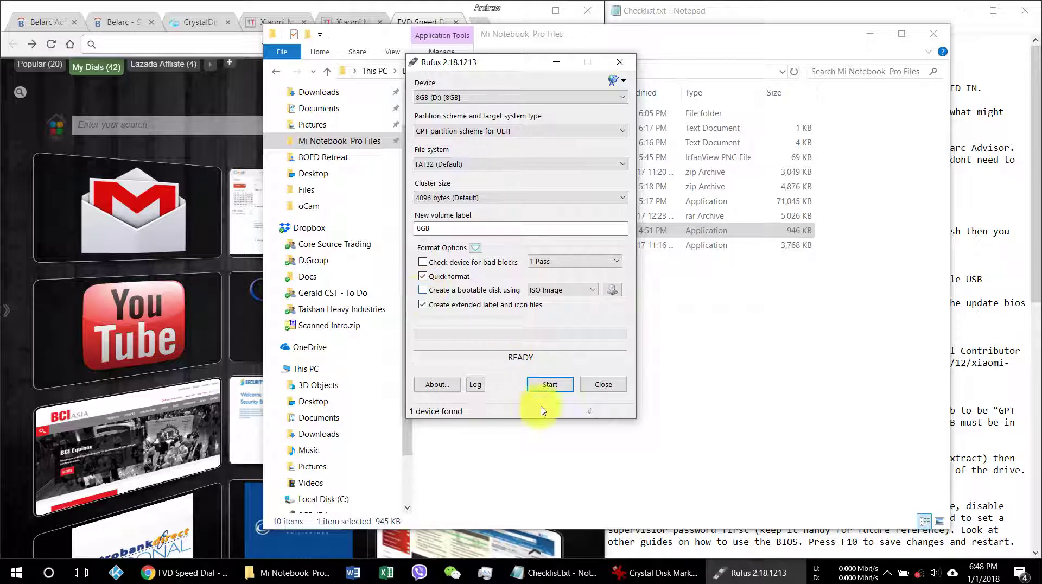
click(596, 388)
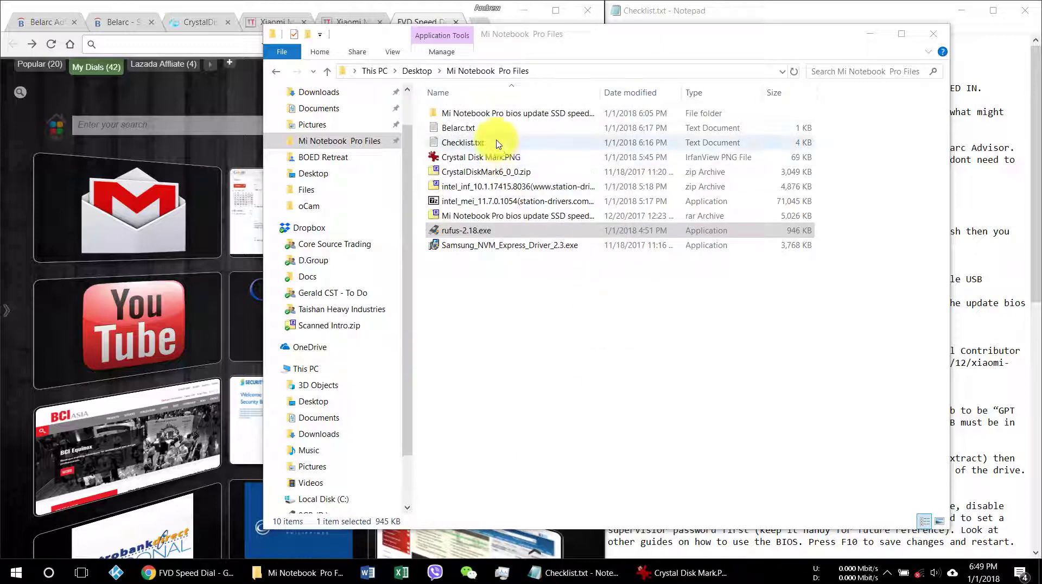
Open the extracted firmware folder and copy all seven firmware files and folder
click(581, 65)
drag(600, 94, 688, 94)
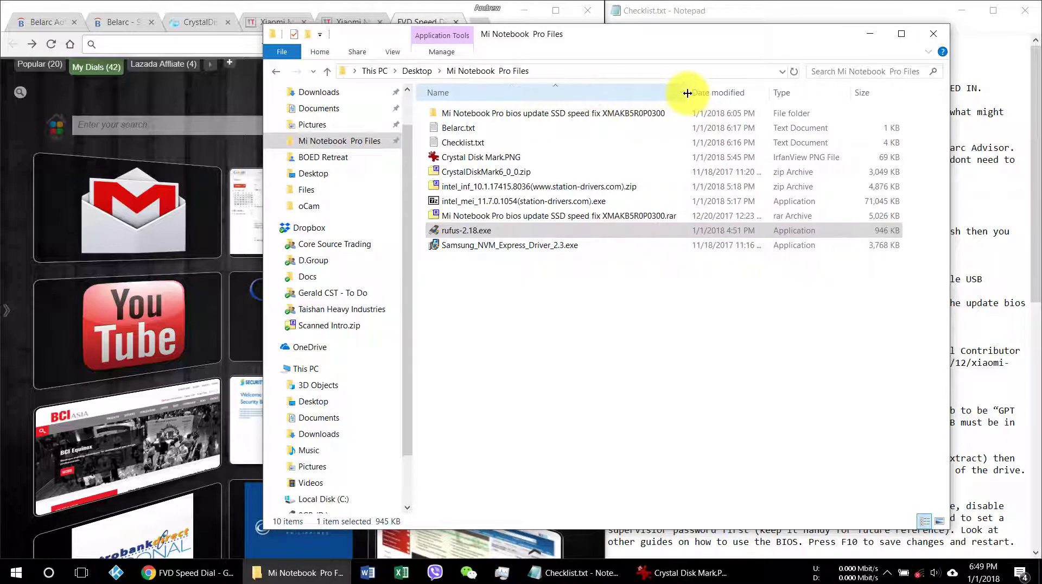
click(525, 217)
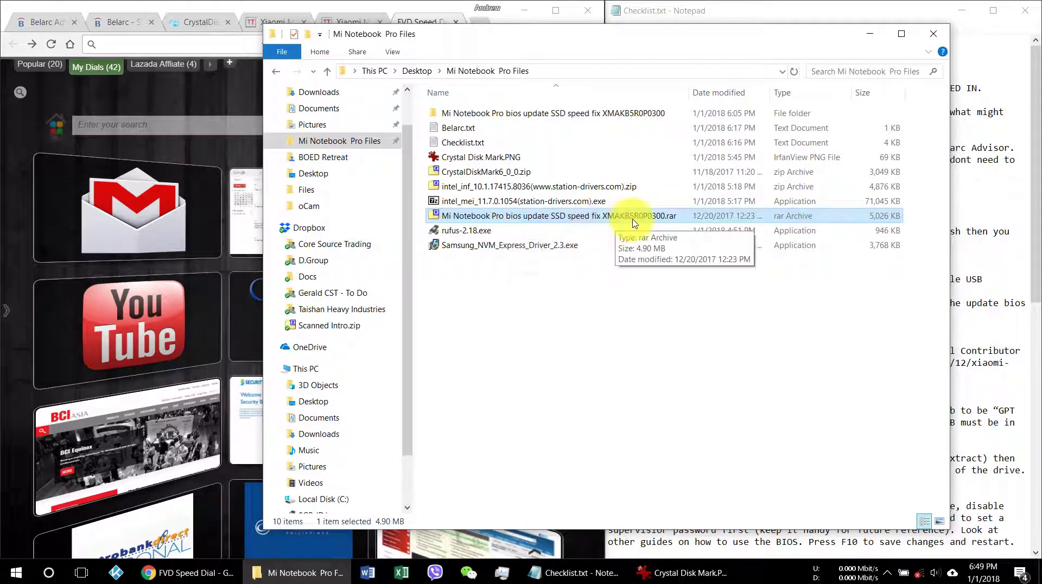
double_click(630, 113)
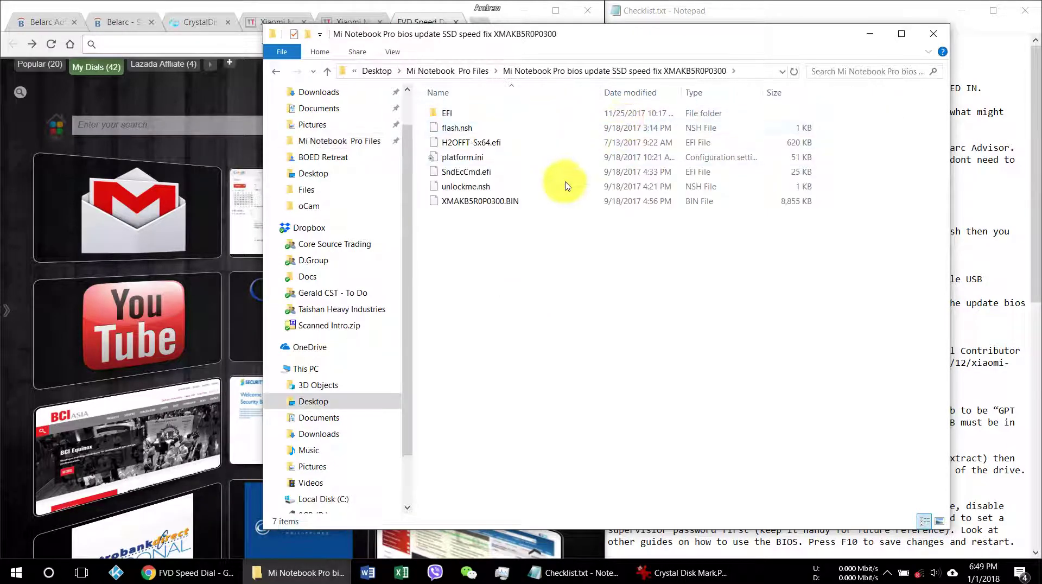
drag(509, 263, 437, 98)
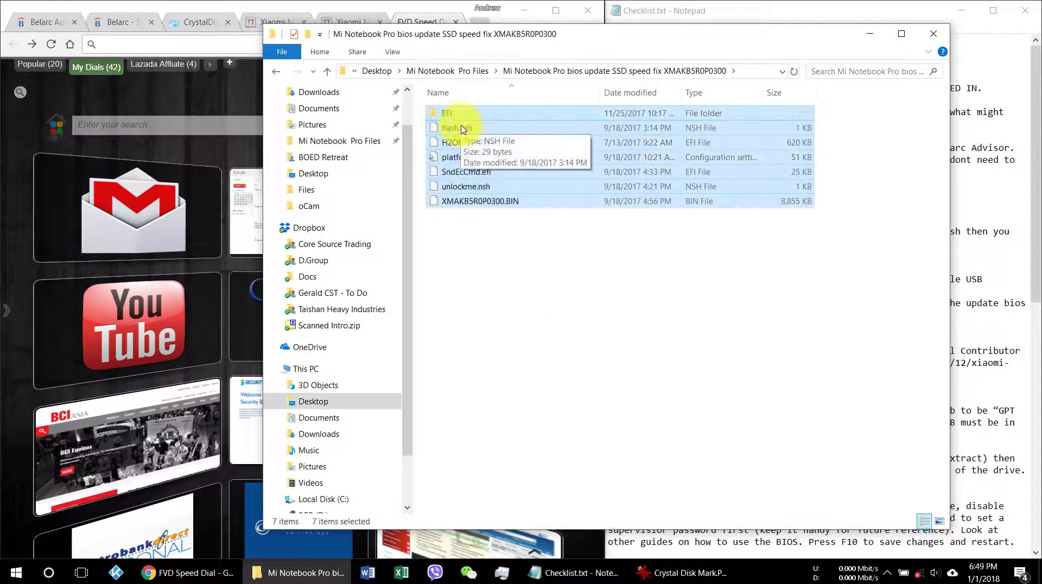
right_click(461, 126)
click(525, 333)
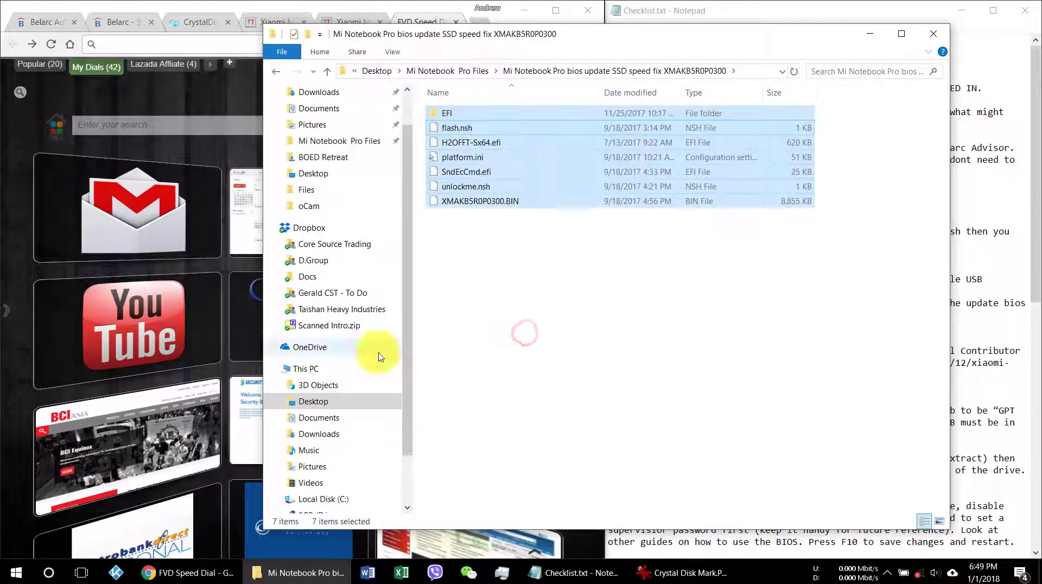
Open the 8GB (D:) USB drive, which already holds the EFI folder and flash.nsh
click(317, 498)
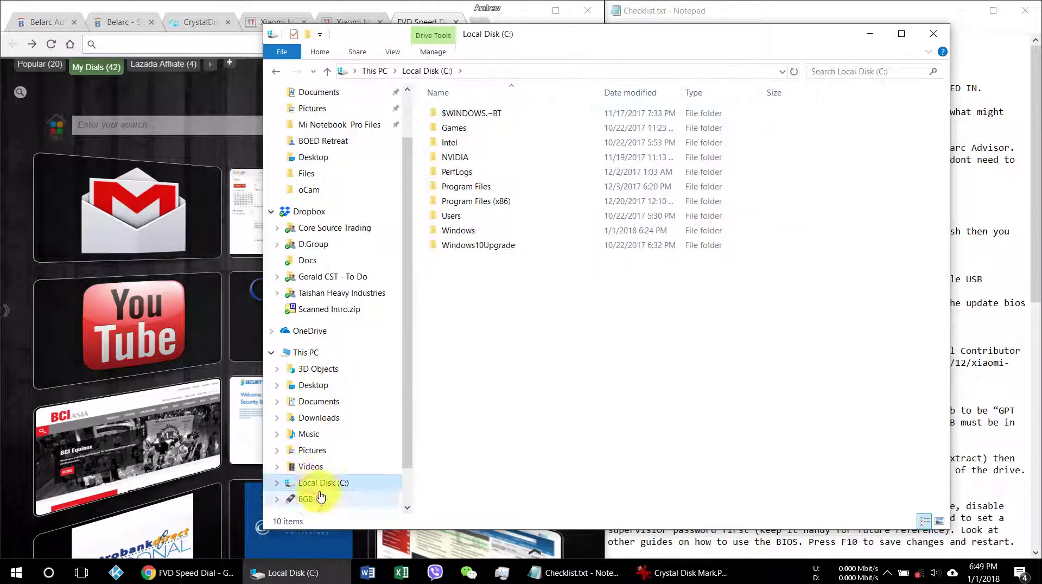
click(314, 483)
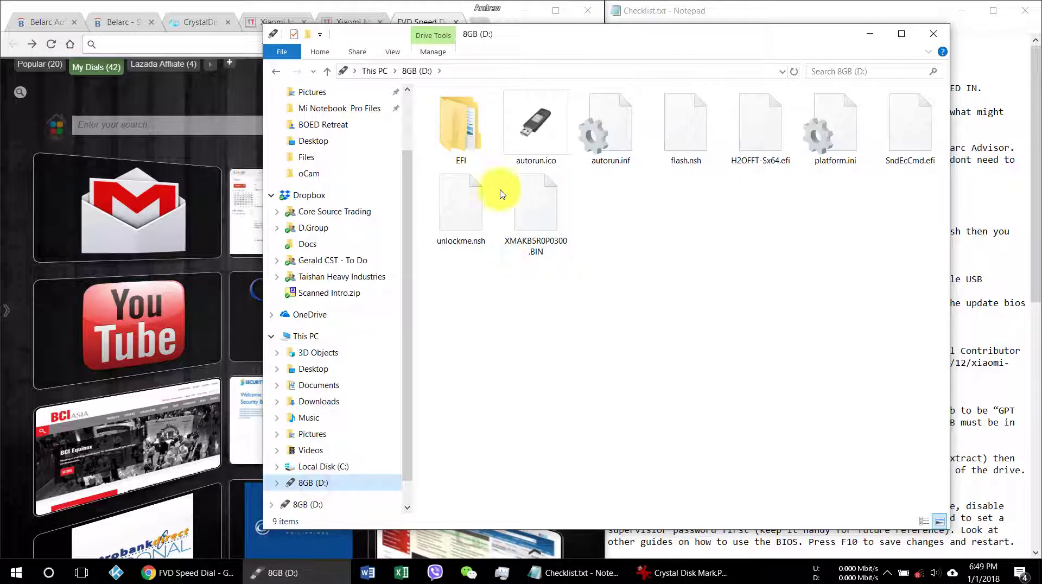
right_click(540, 303)
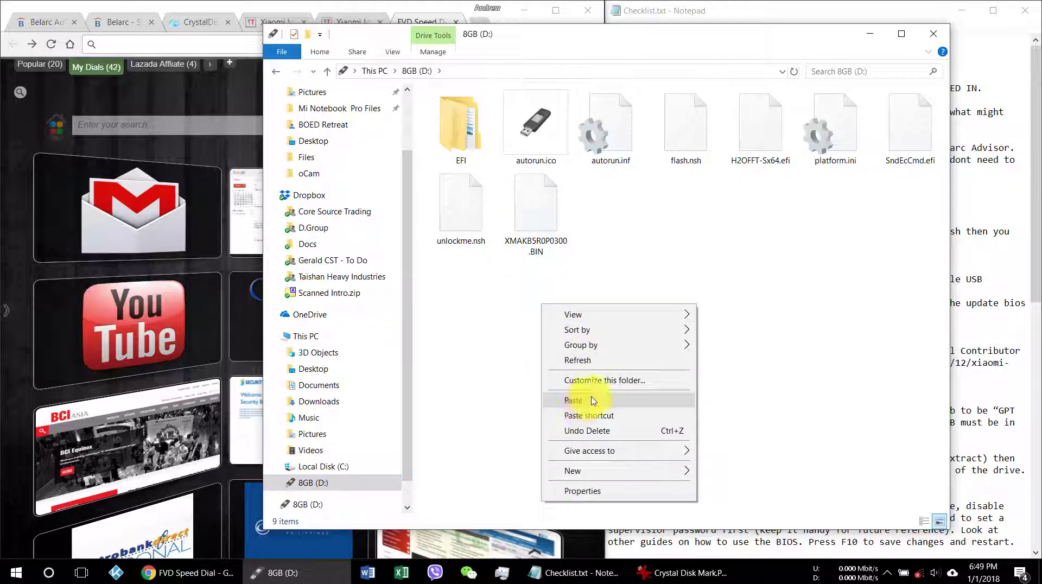
click(612, 291)
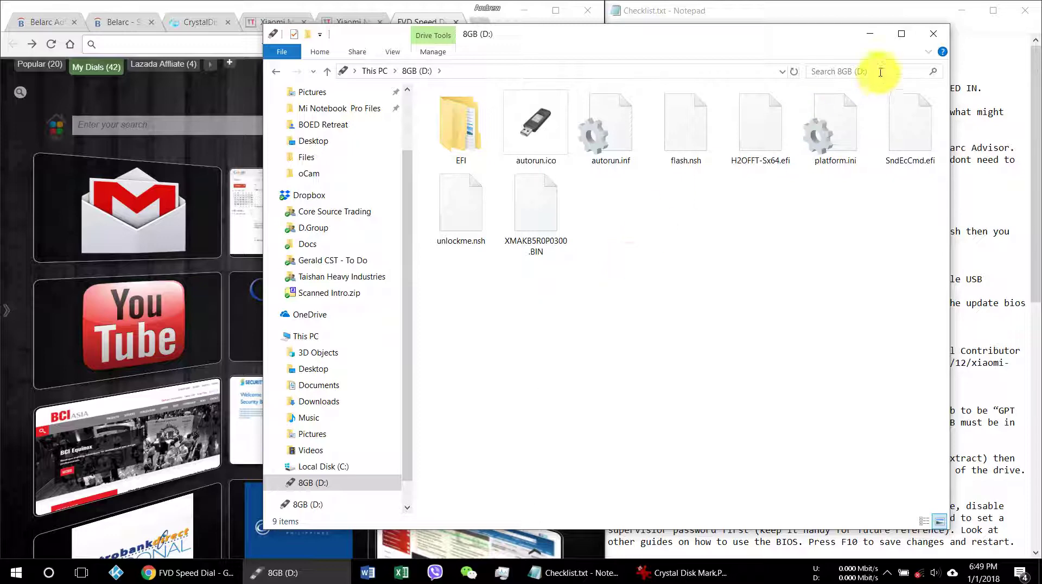
Close the USB window, minimize Chrome, and highlight the checklist's item 5 TechTablets blog URL
click(929, 35)
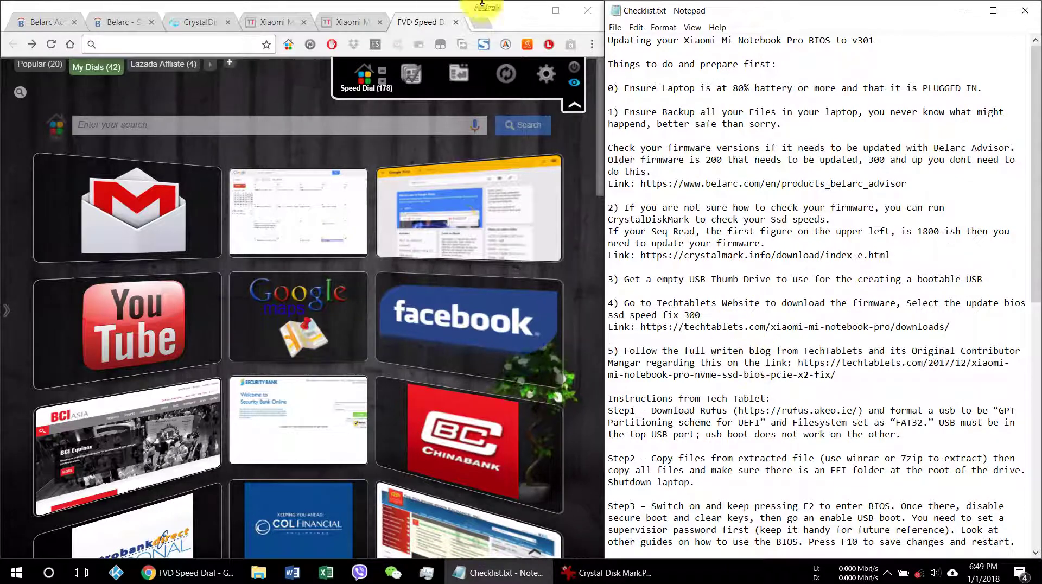
click(525, 12)
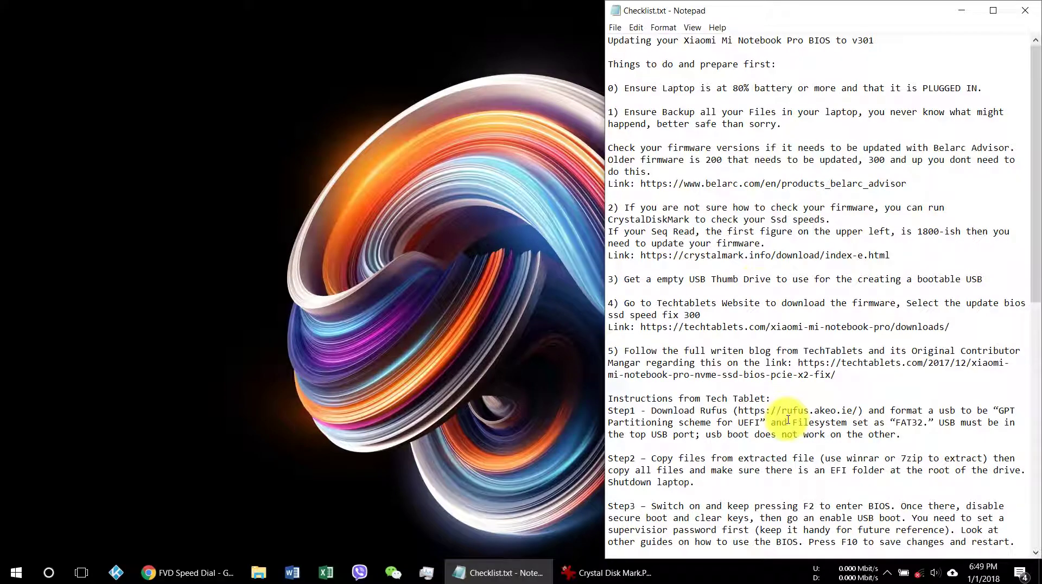
scroll(788, 419, down, 2)
scroll(788, 420, up, 2)
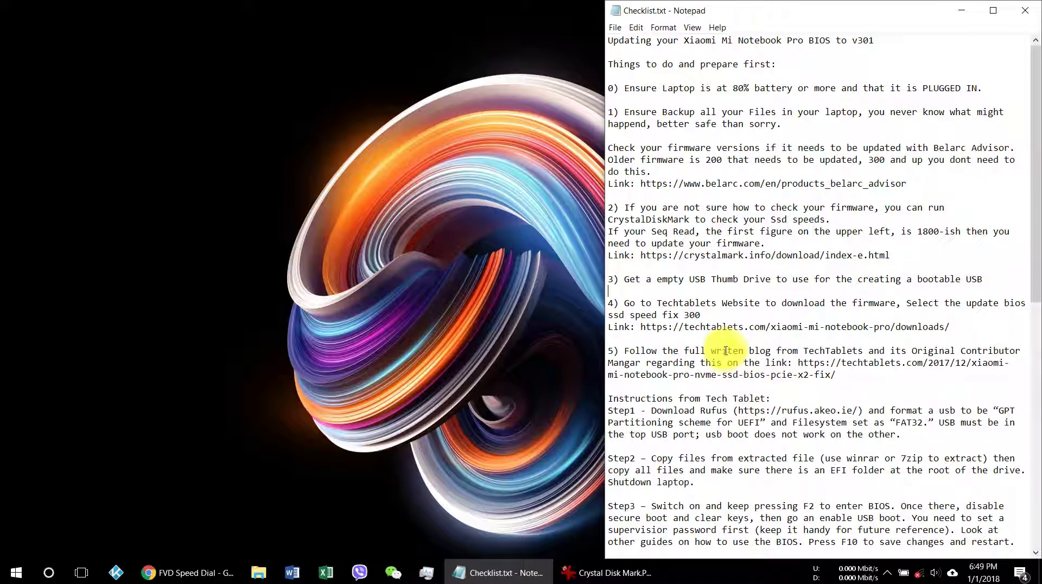
drag(629, 351, 845, 374)
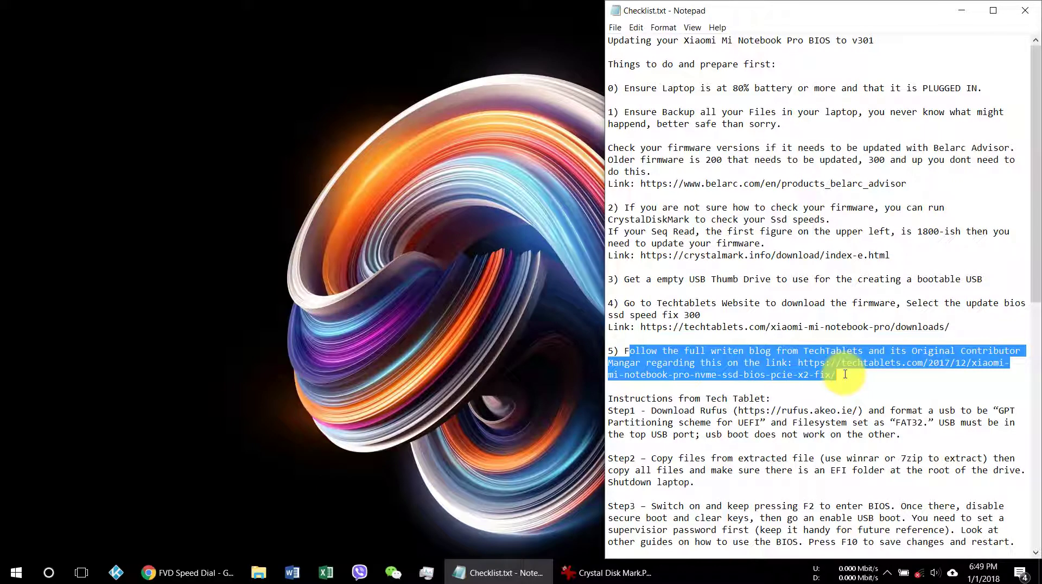
click(845, 374)
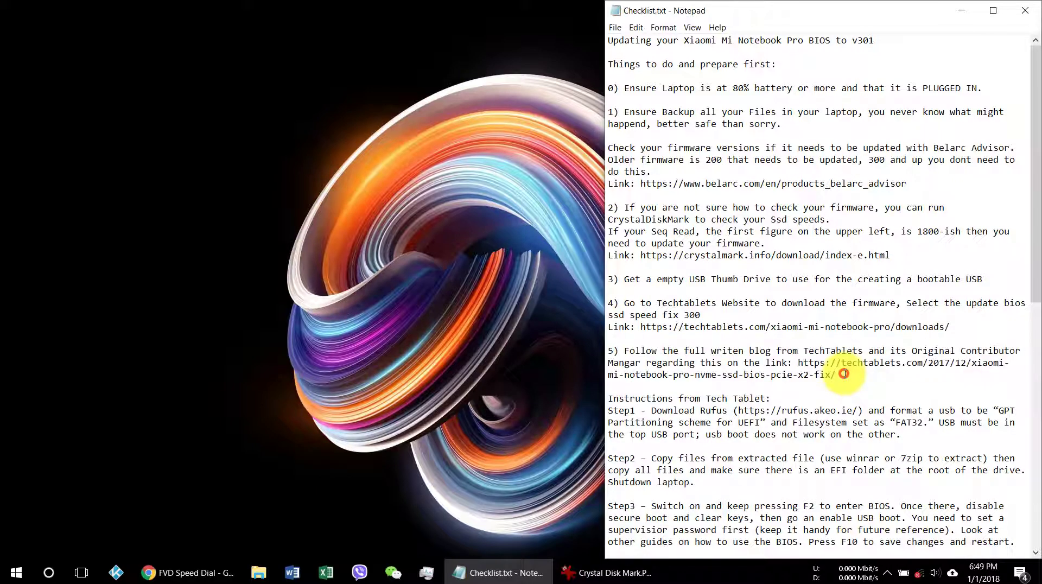
drag(805, 363, 838, 374)
click(804, 369)
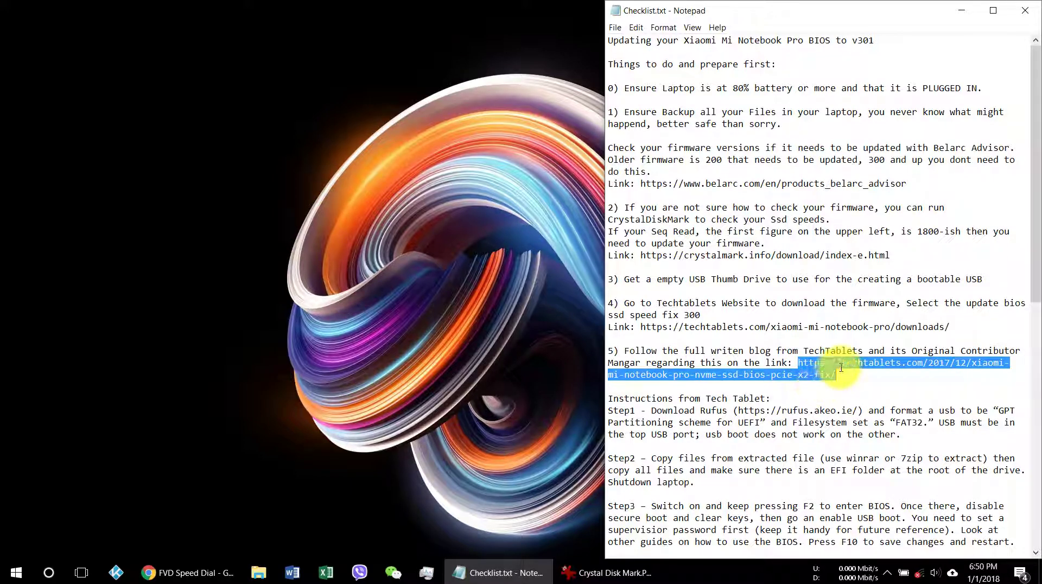
click(841, 362)
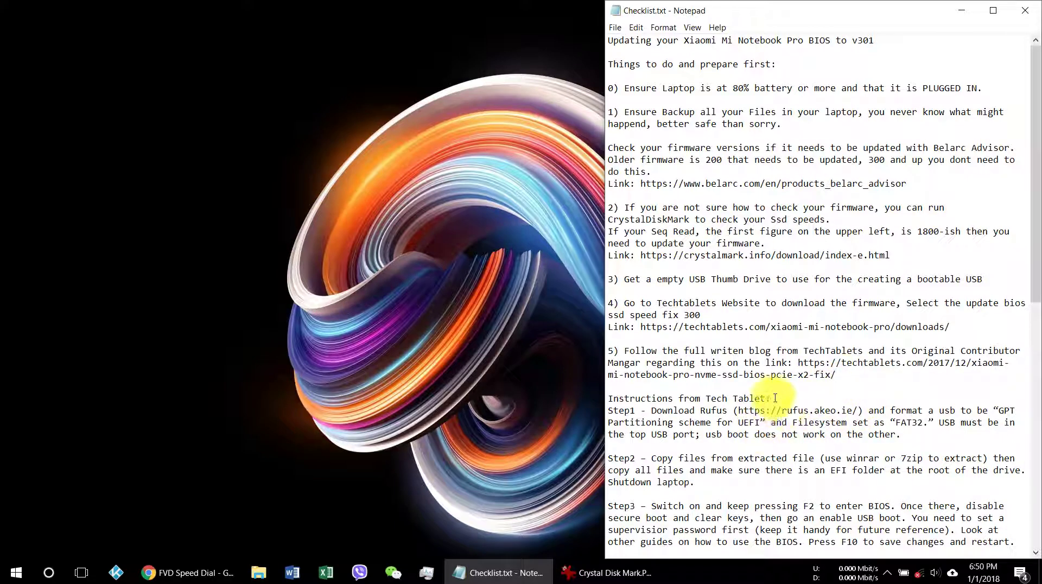
Scroll through the flashing steps, then minimize Notepad and IrfanView to bare the desktop
scroll(774, 396, down, 3)
scroll(775, 395, down, 1)
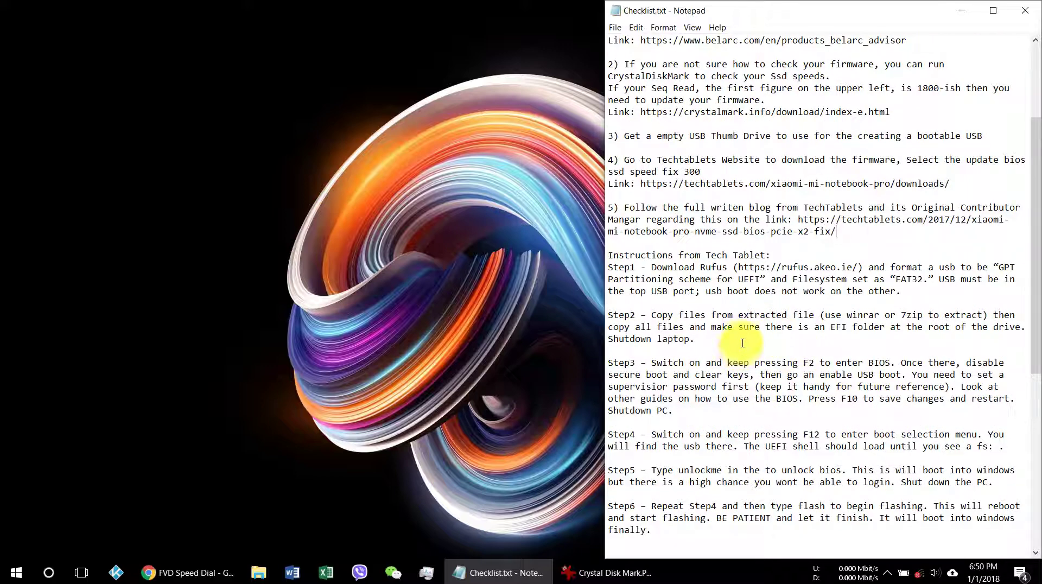
click(961, 10)
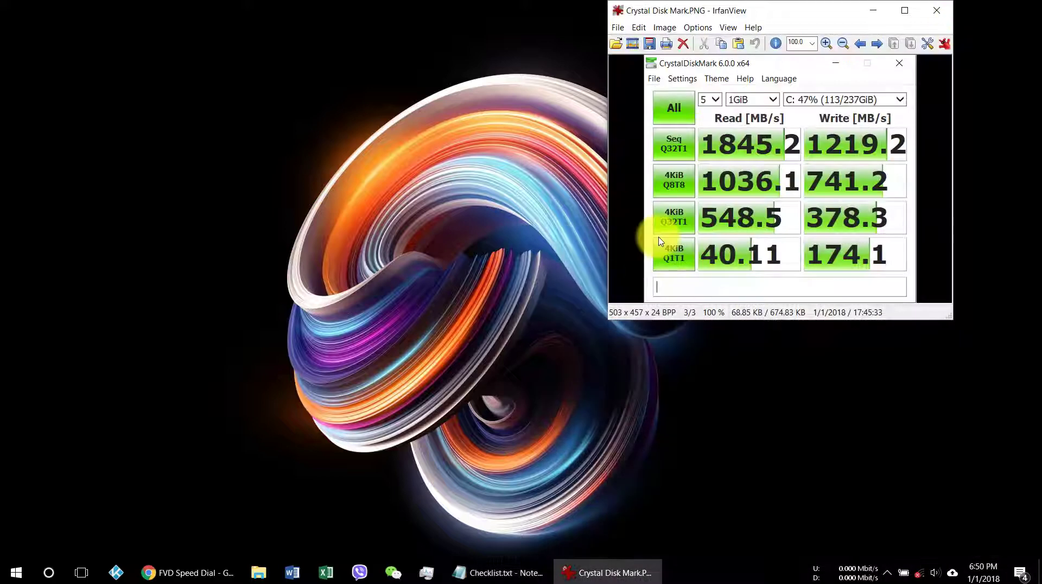
click(873, 10)
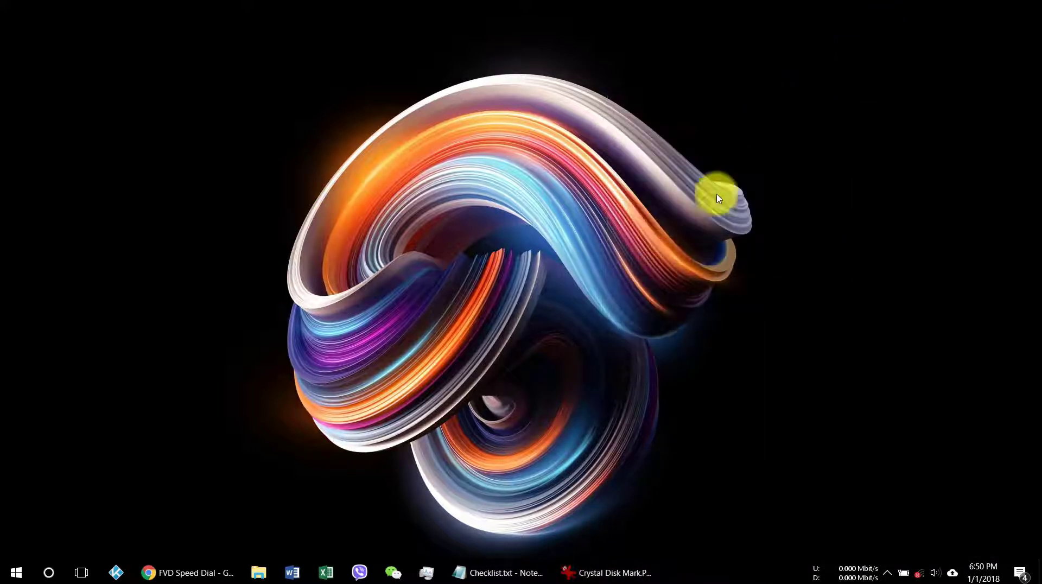